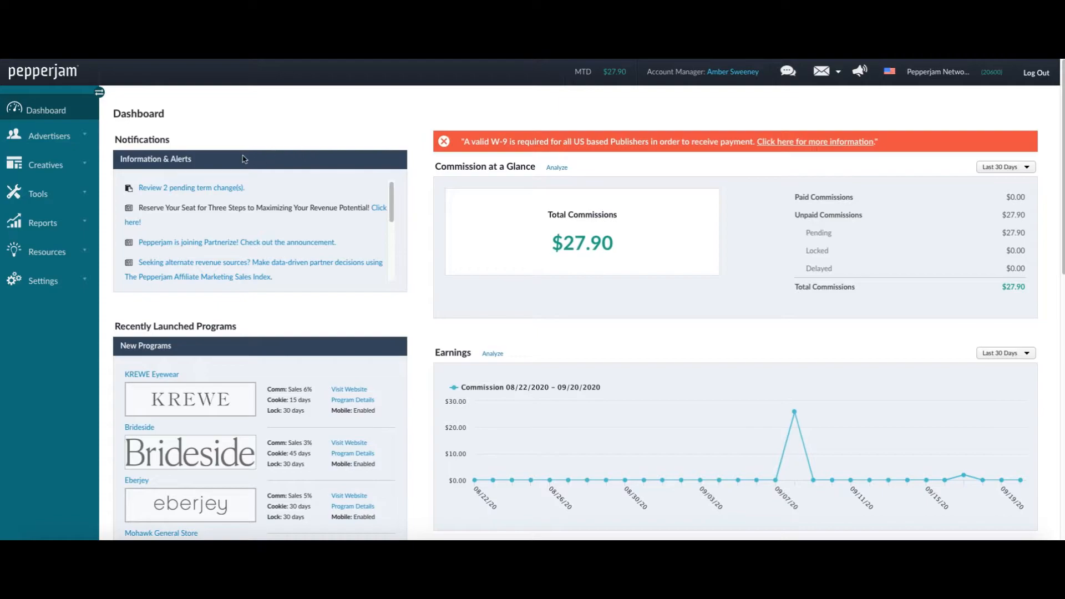
Open the publisher account's profile settings and review the company name, address and phone fields
left_click(75, 285)
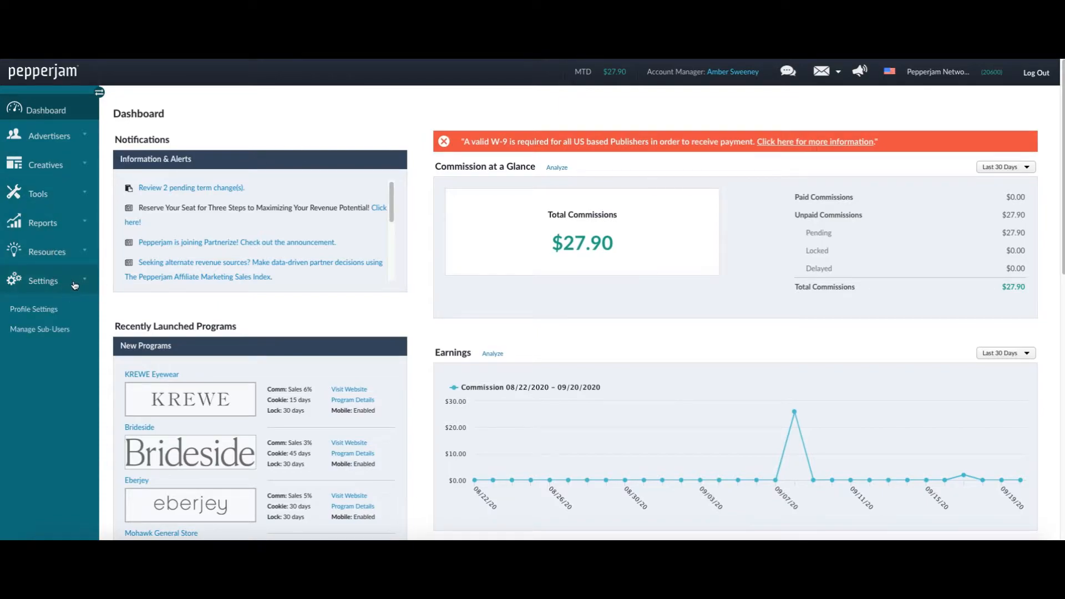
left_click(37, 314)
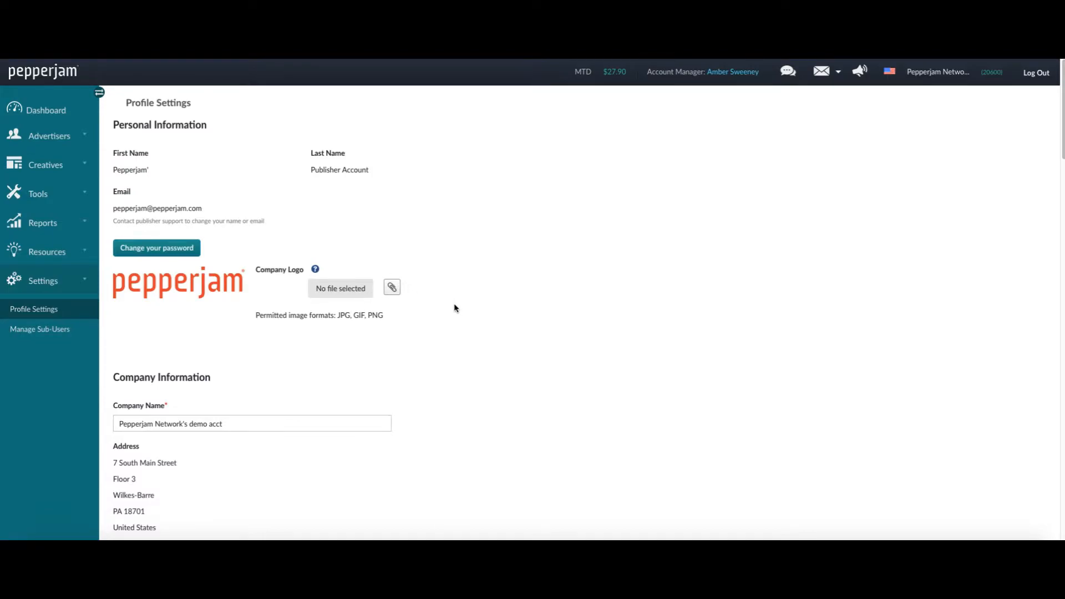
scroll(455, 308, "down", 5)
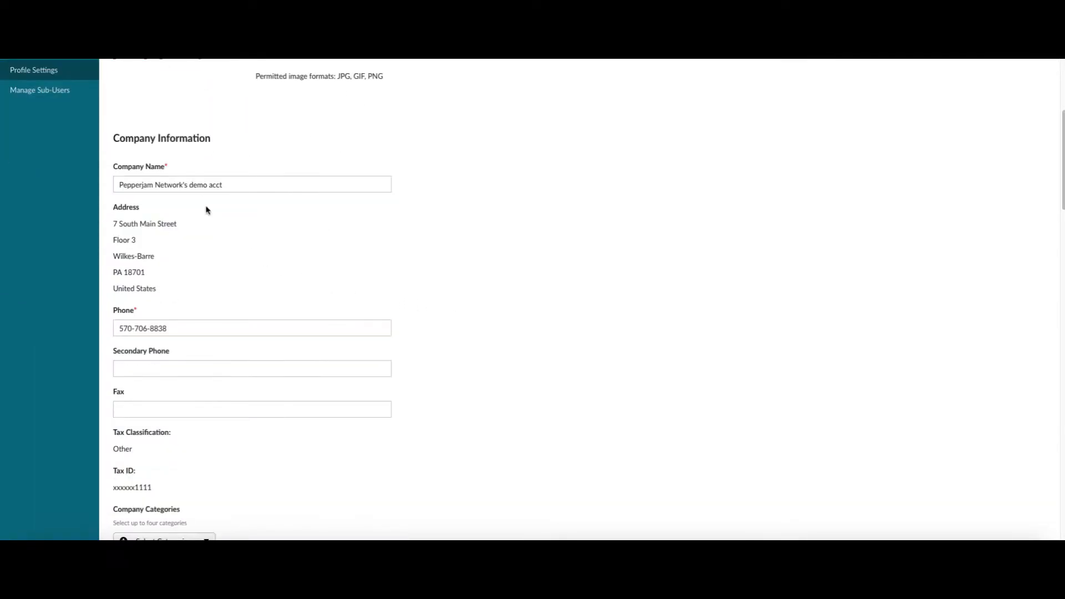
left_click_drag(227, 189, 96, 188)
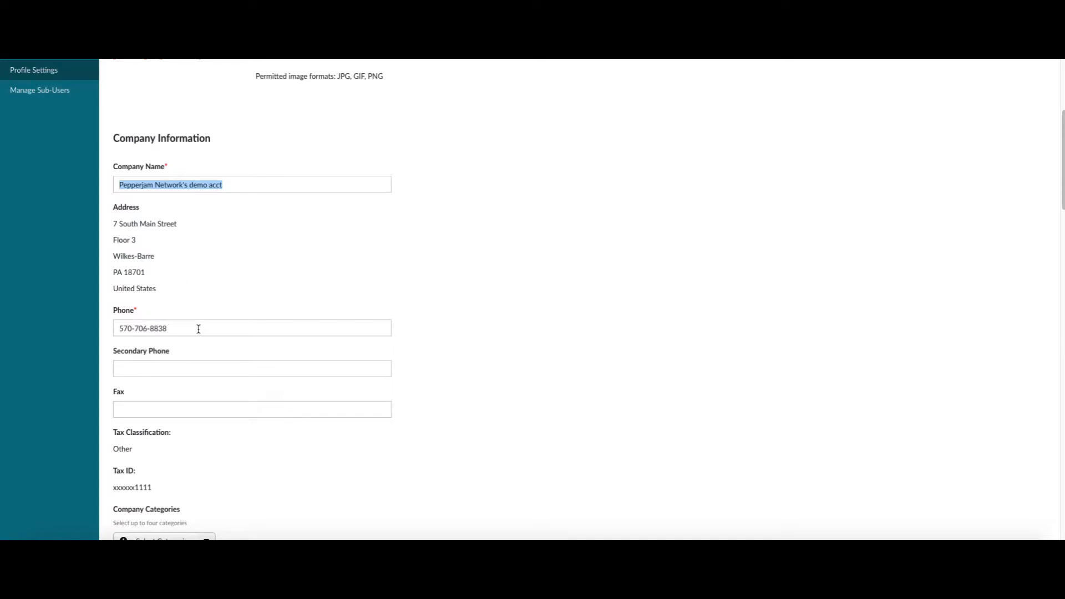
scroll(211, 329, "down", 1)
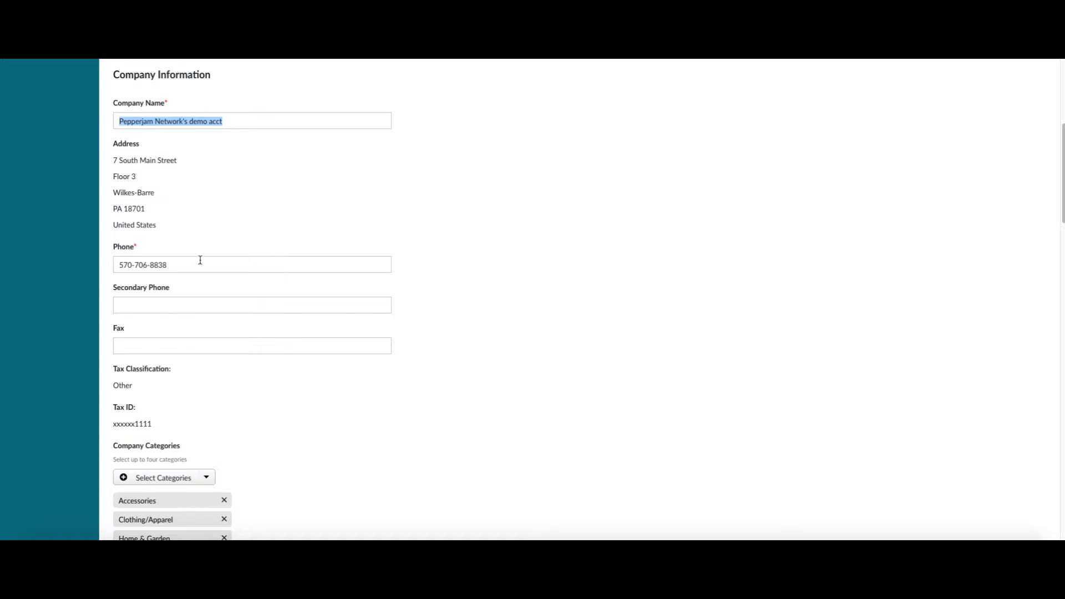
Review the list of selectable company categories without changing the selection
scroll(212, 290, "down", 3)
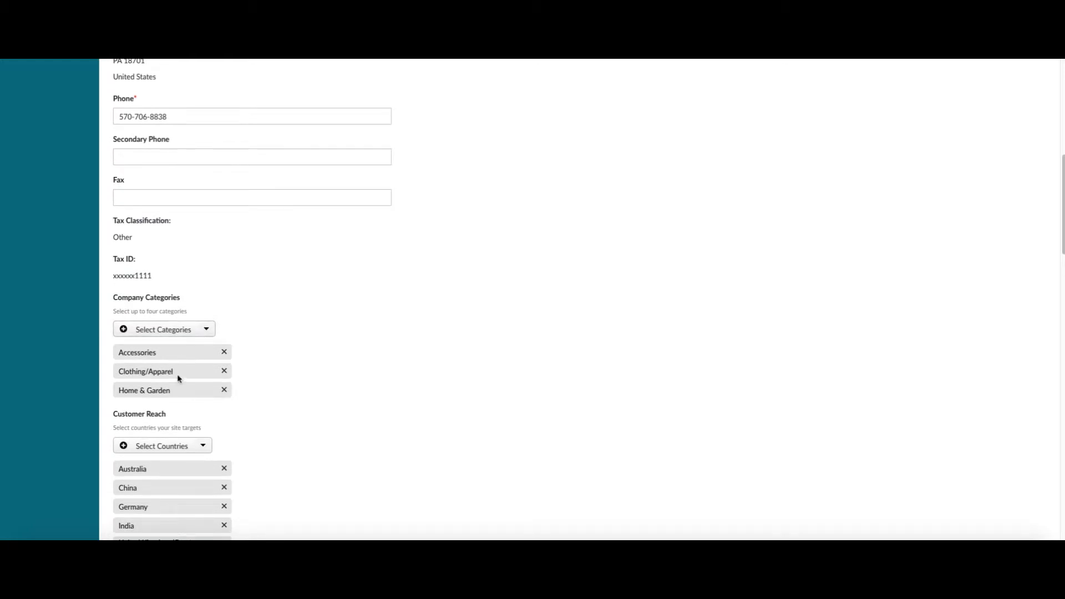
left_click(207, 330)
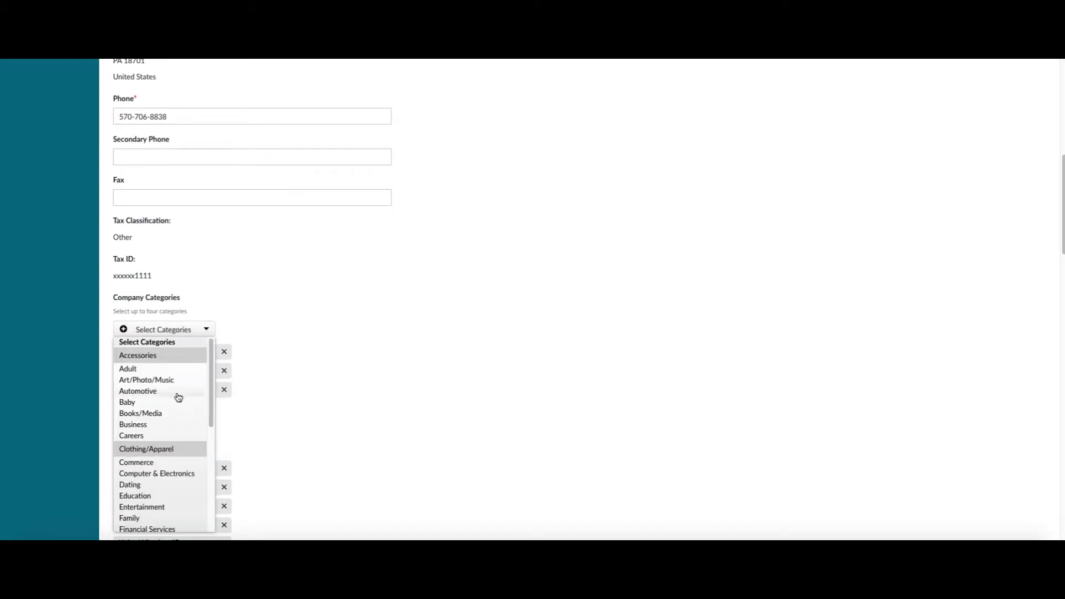
scroll(177, 396, "down", 3)
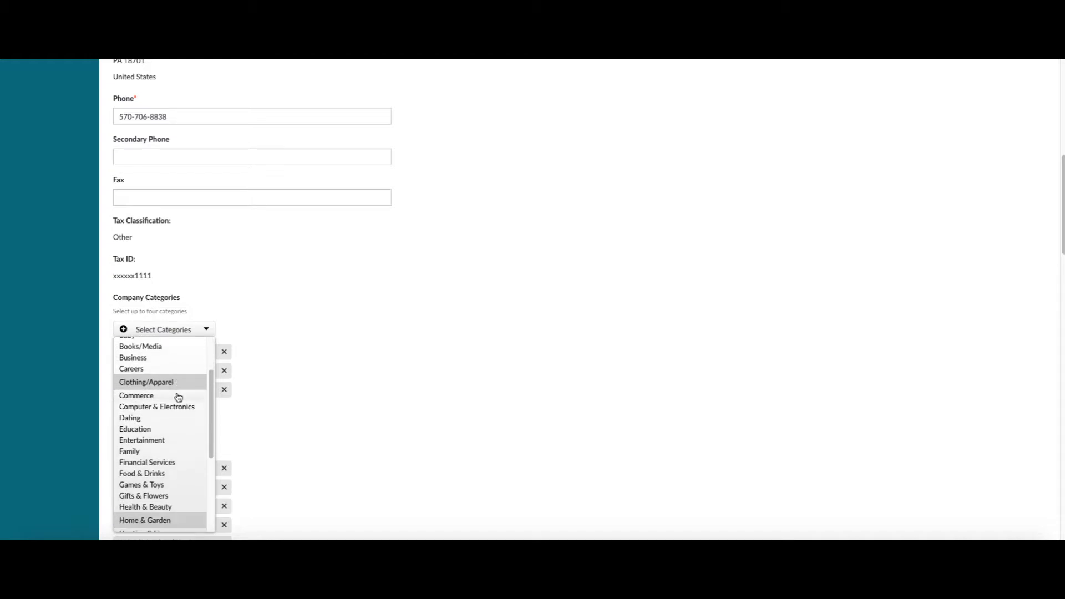
scroll(177, 396, "down", 3)
scroll(176, 393, "up", 8)
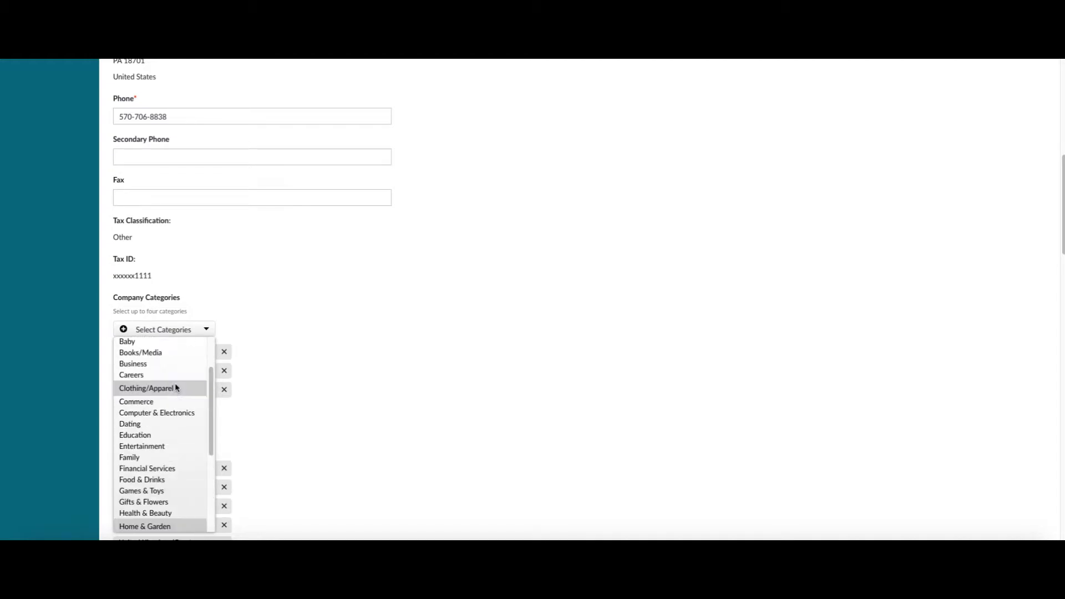
left_click(312, 395)
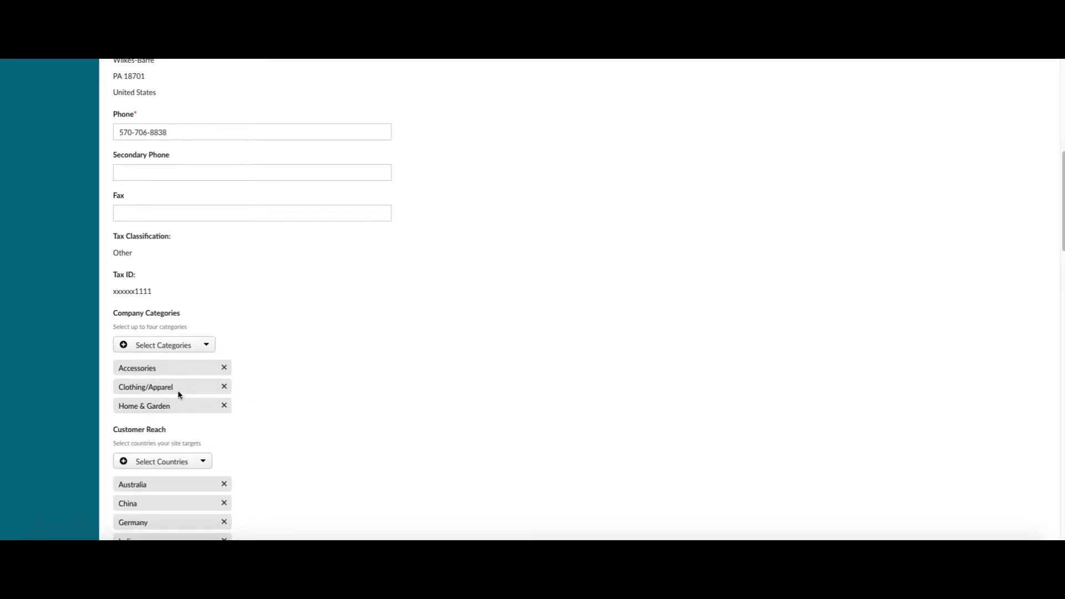
Review the selected Customer Reach countries and the list of countries available
scroll(273, 391, "down", 3)
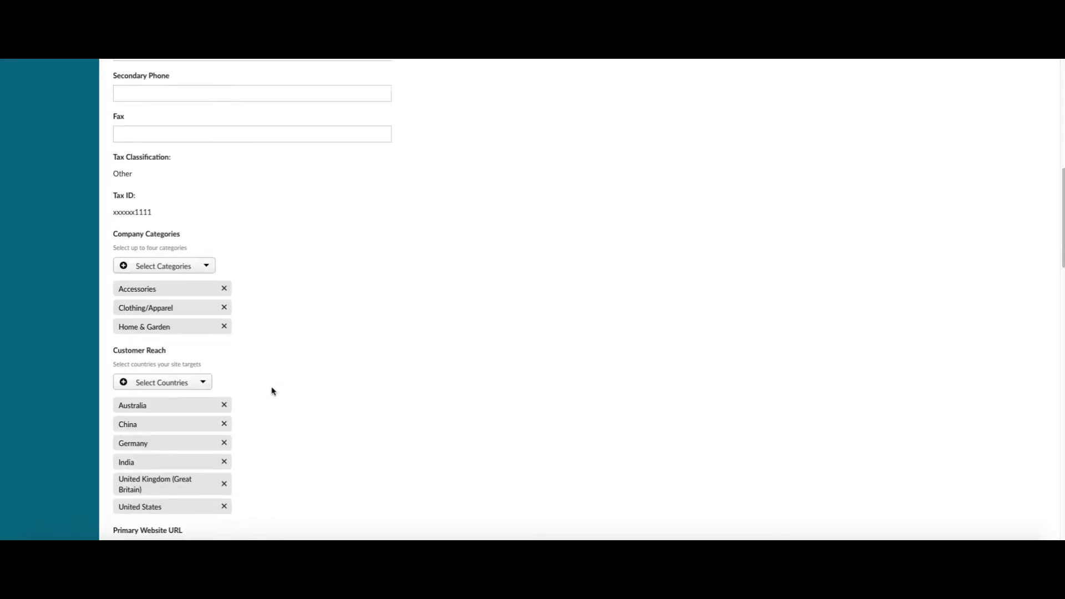
scroll(248, 342, "down", 1)
scroll(248, 342, "down", 1)
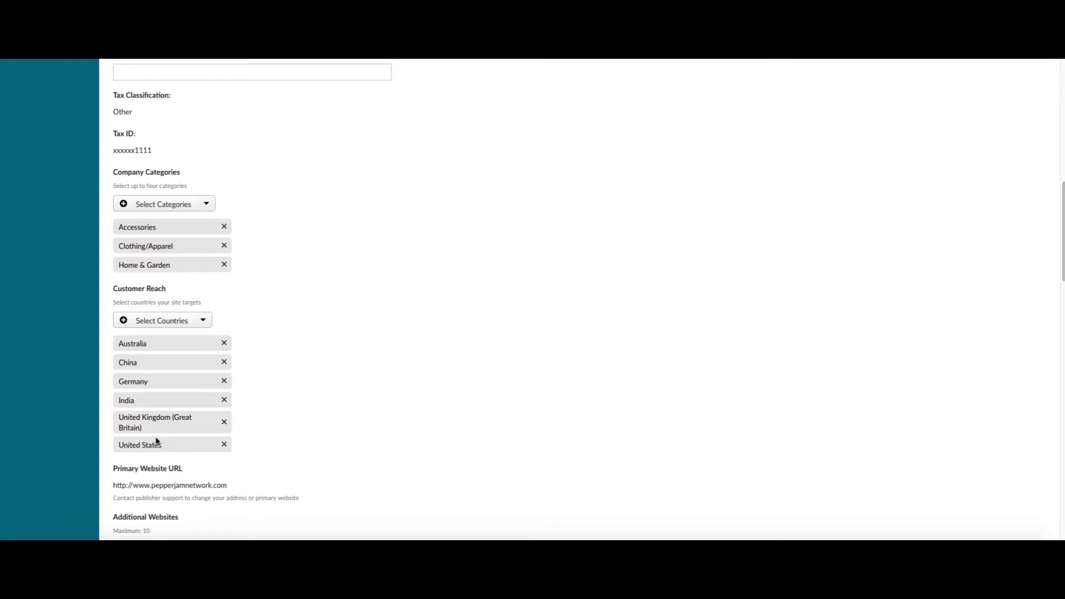
left_click(190, 324)
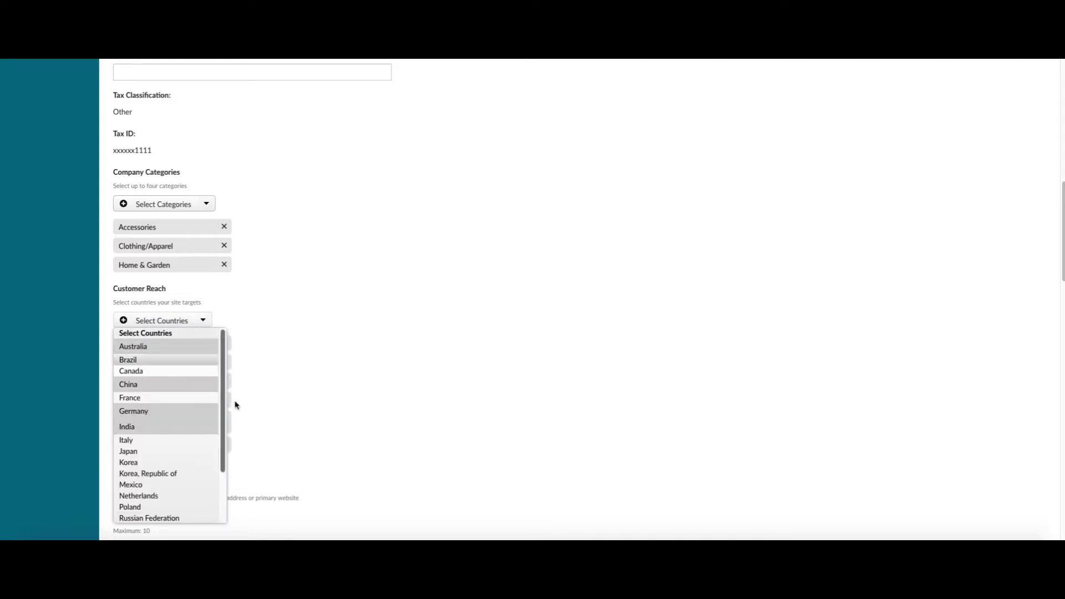
left_click(261, 438)
Review the primary and additional website entries and highlight the primary website description text
scroll(277, 425, "down", 2)
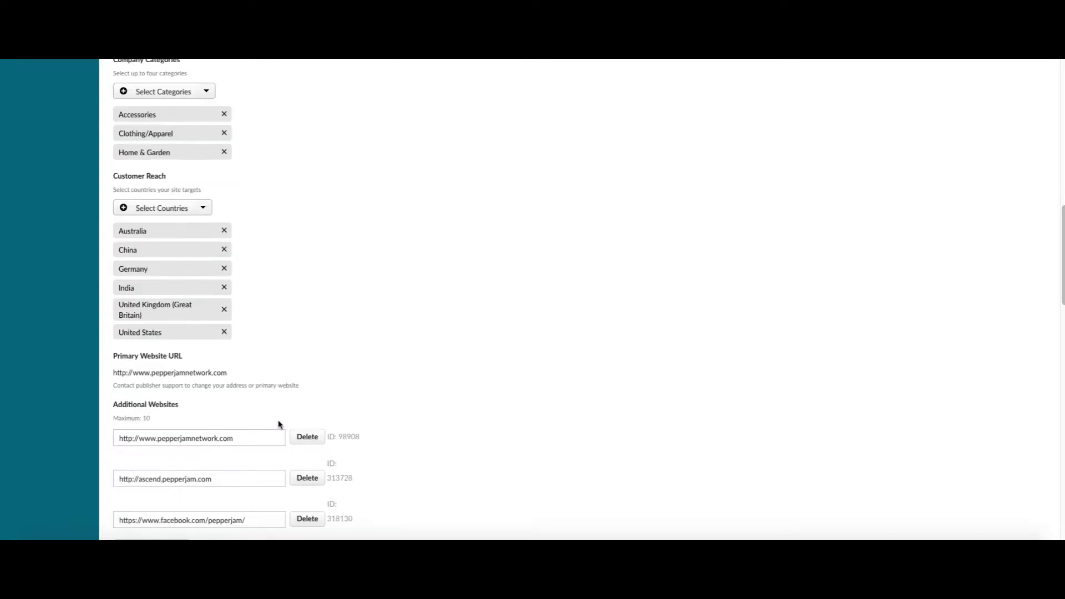
scroll(279, 424, "down", 2)
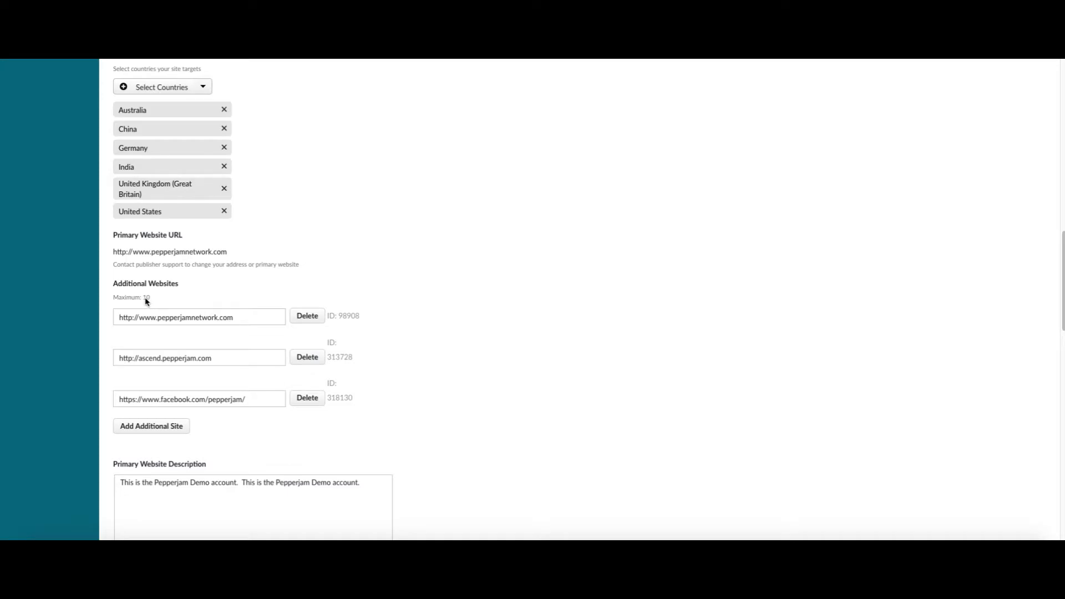
scroll(281, 441, "down", 1)
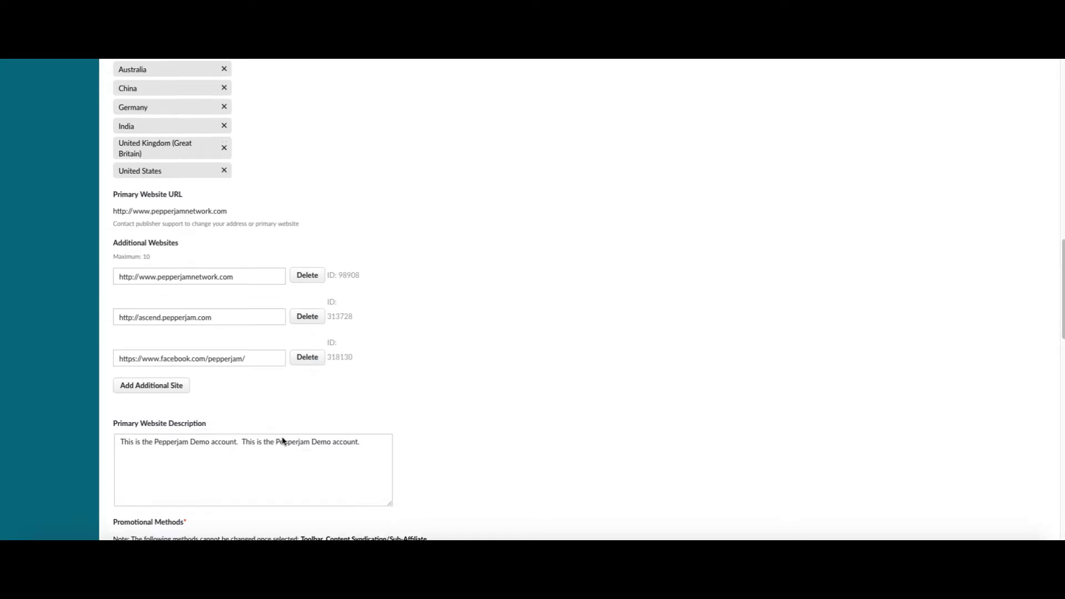
scroll(281, 431, "down", 2)
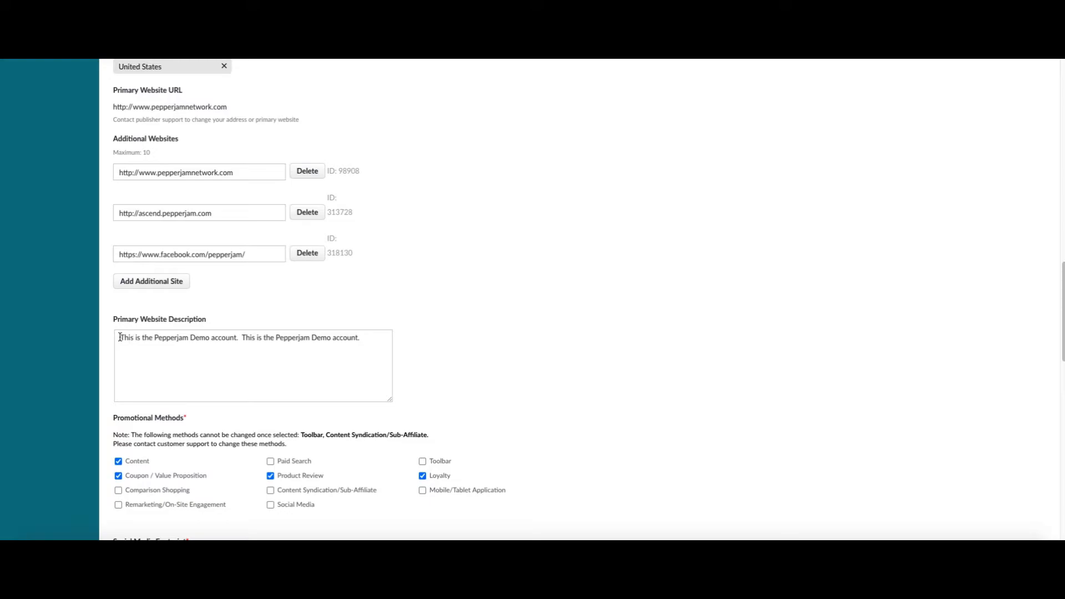
left_click_drag(118, 337, 365, 337)
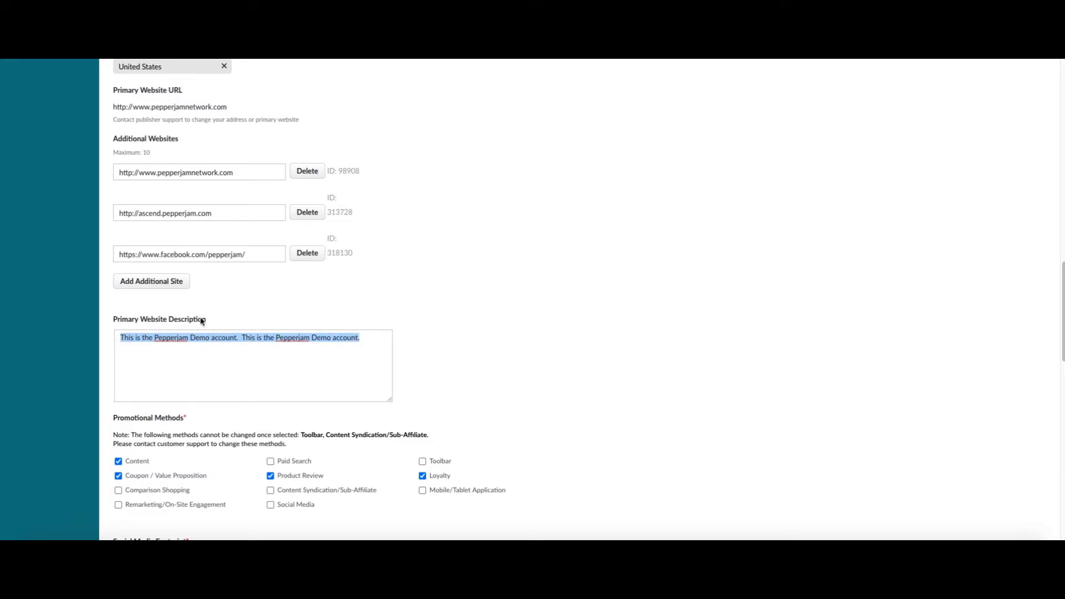
Examine the promotional methods and highlight the methods named in the note as unchangeable once selected
scroll(244, 345, "down", 4)
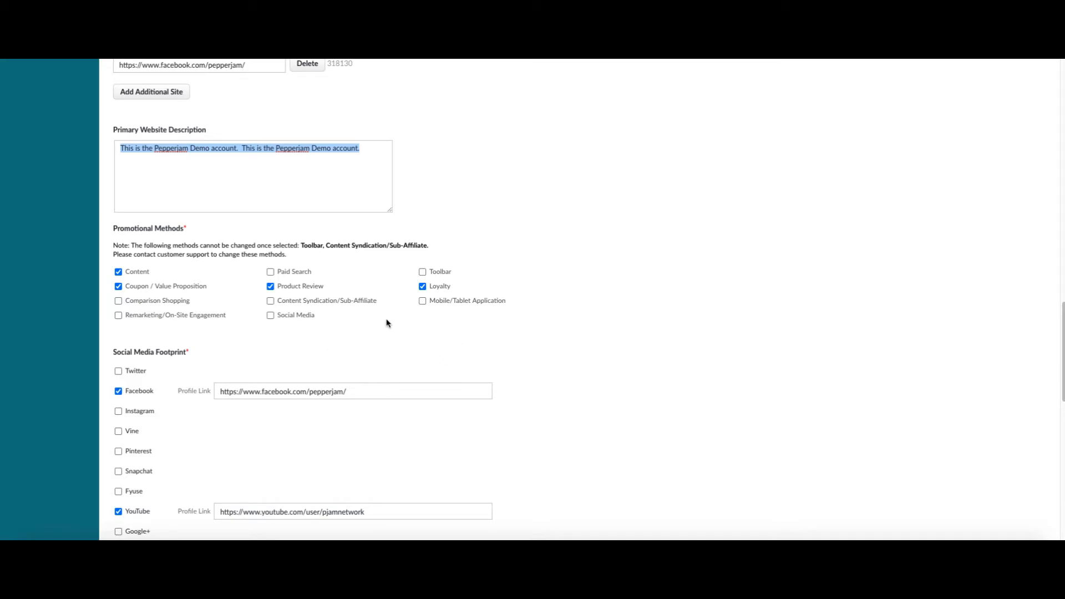
left_click(313, 247)
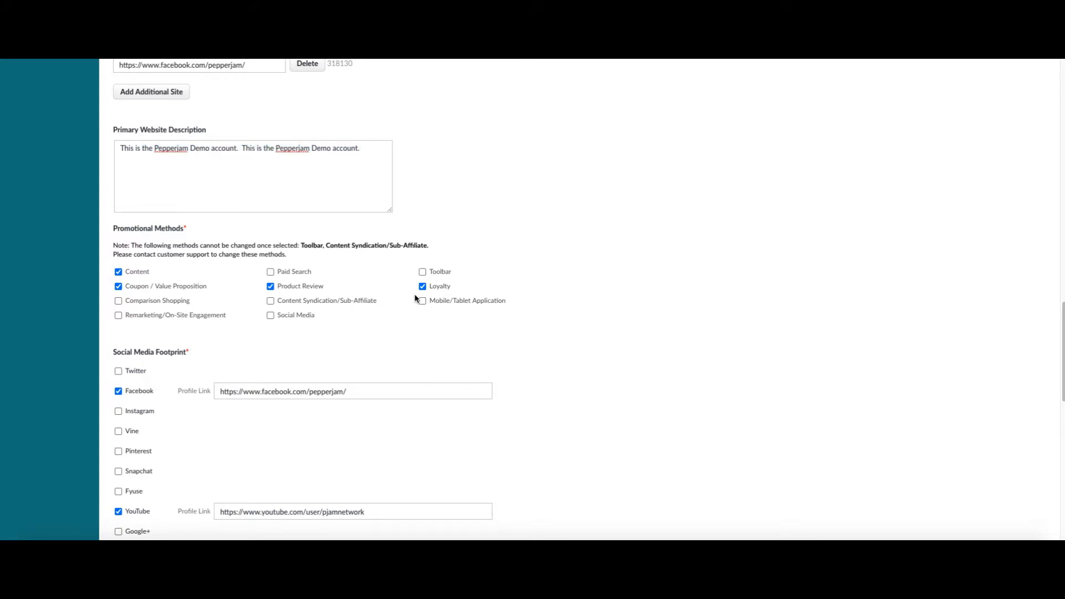
left_click_drag(412, 247, 302, 246)
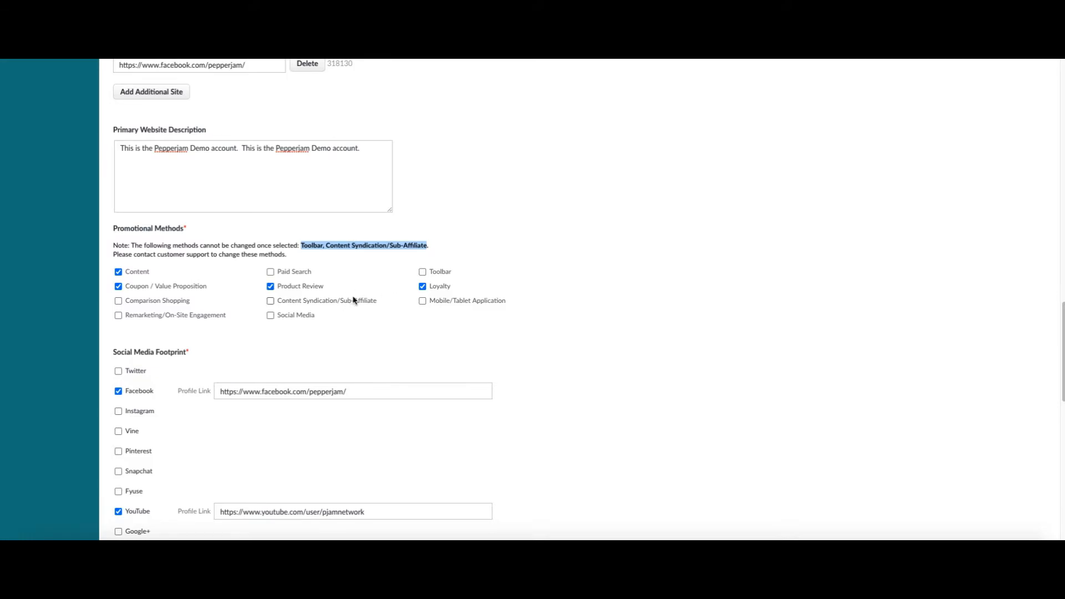
Enable Instagram and Pinterest in the social media footprint, and turn on Encrypt creative links in the creative settings
scroll(357, 336, "down", 3)
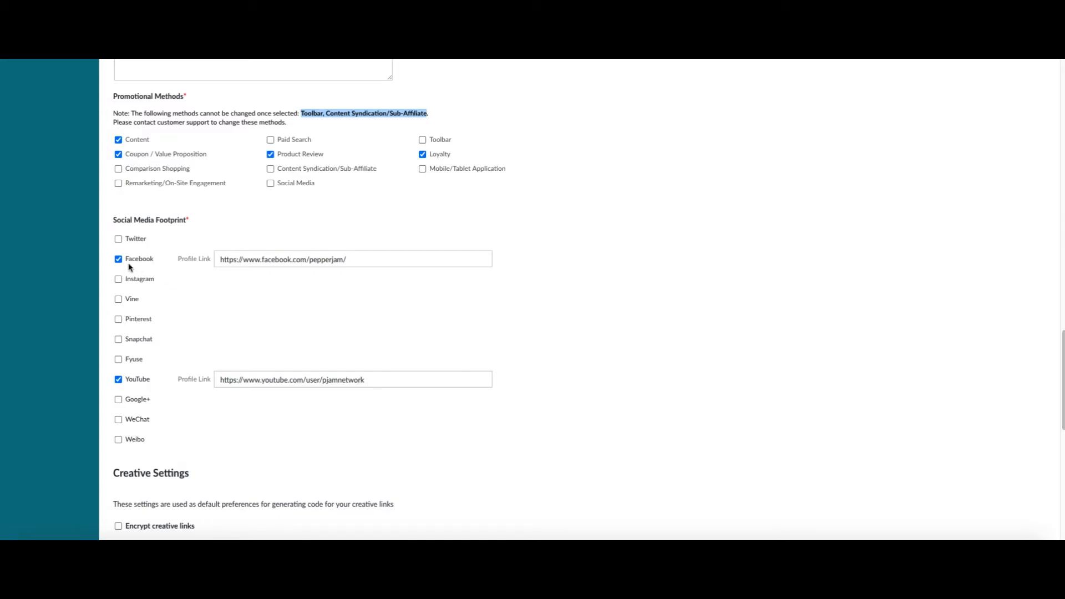
left_click(119, 280)
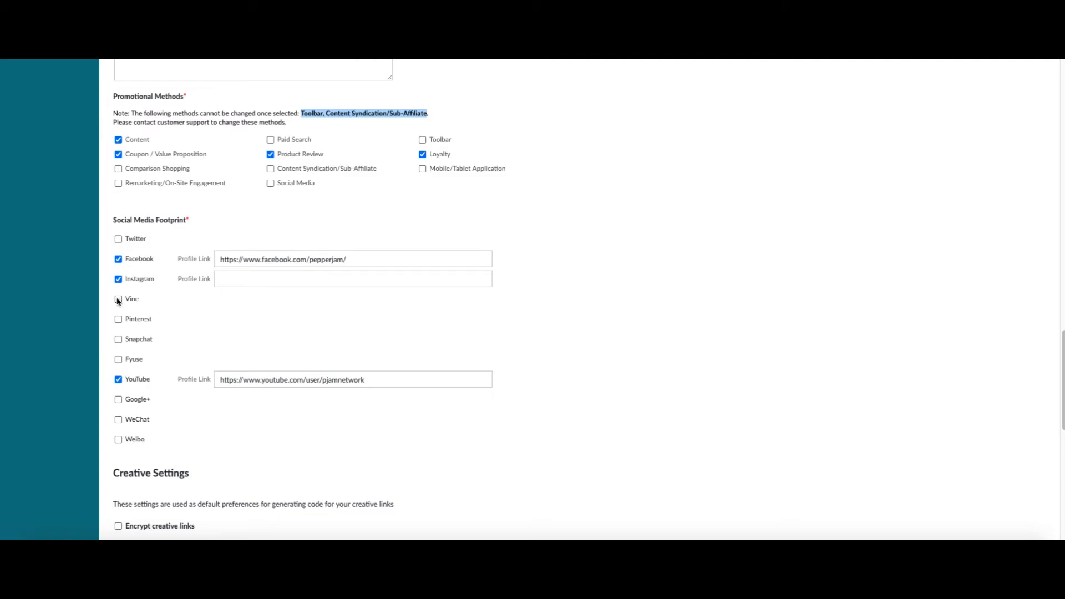
left_click(119, 320)
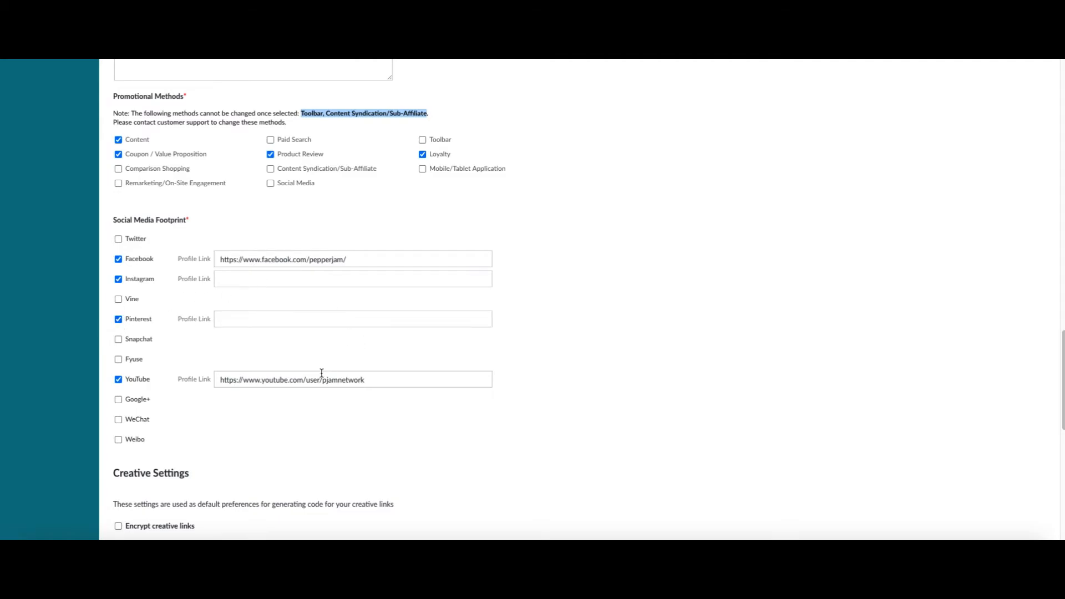
scroll(322, 373, "down", 3)
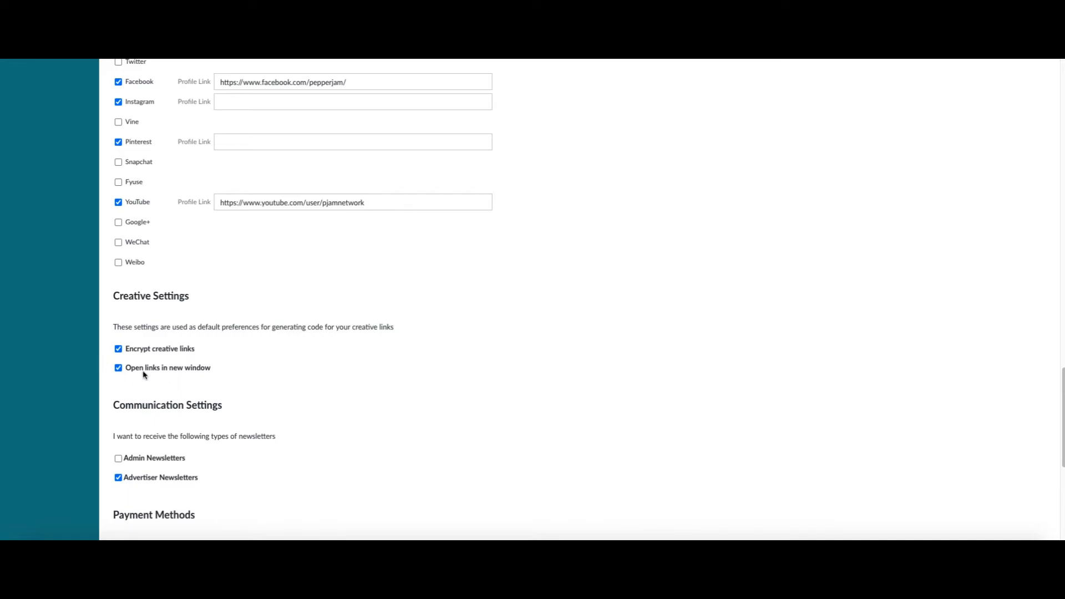
Toggle the Admin Newsletters and Advertiser Newsletters options on and off, restoring their original selection
scroll(200, 387, "down", 3)
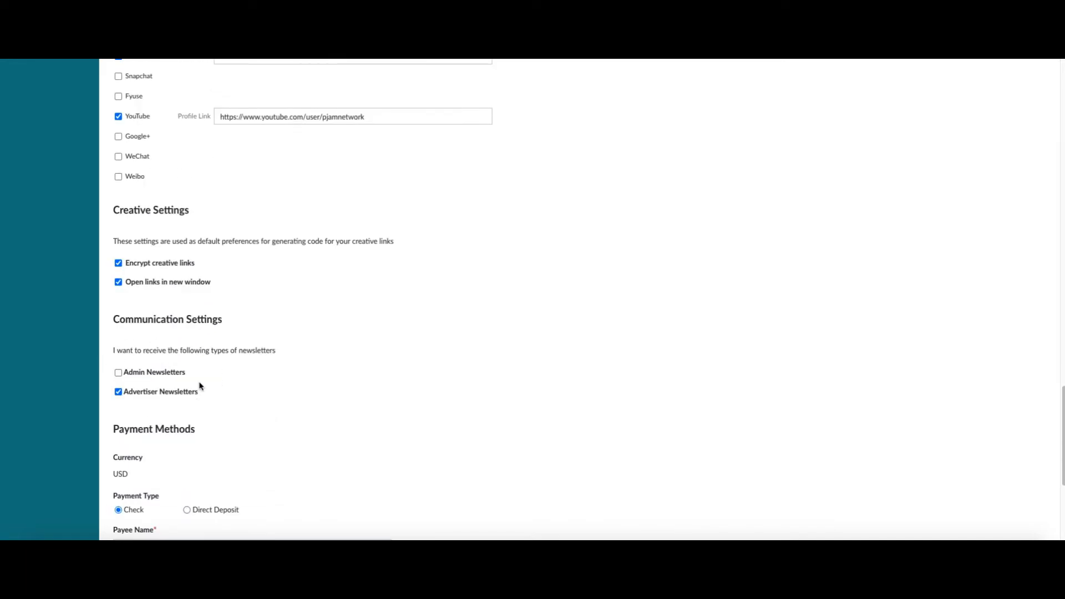
scroll(201, 388, "down", 2)
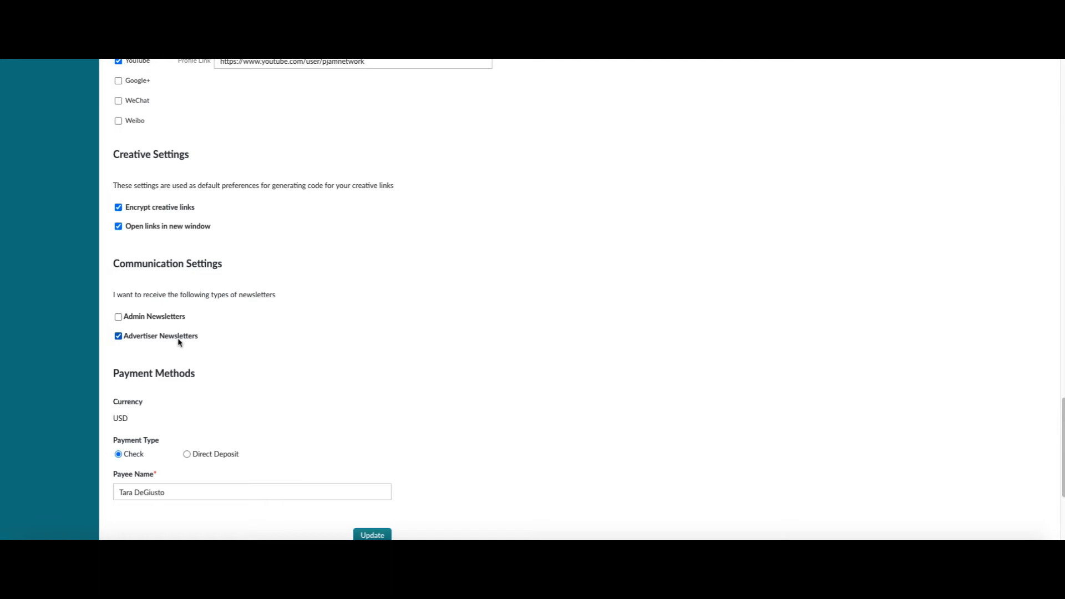
left_click(119, 317)
left_click(118, 337)
left_click(119, 318)
left_click(117, 318)
left_click(118, 337)
left_click(118, 317)
Review the payment currency and payment type, and return to the personal information section
scroll(289, 406, "down", 3)
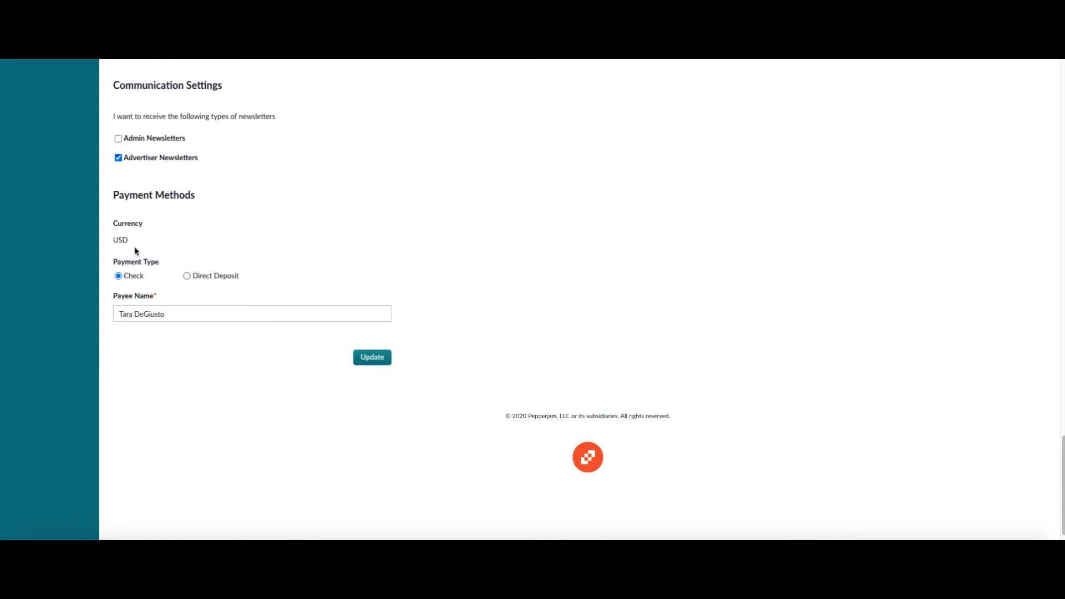
double_click(113, 240)
scroll(188, 295, "up", 15)
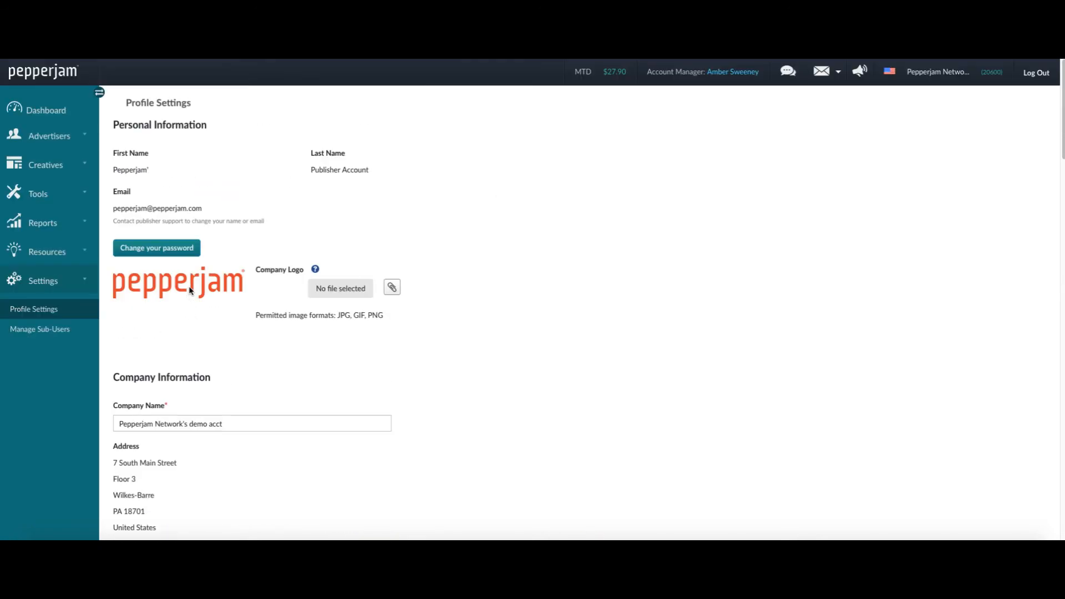